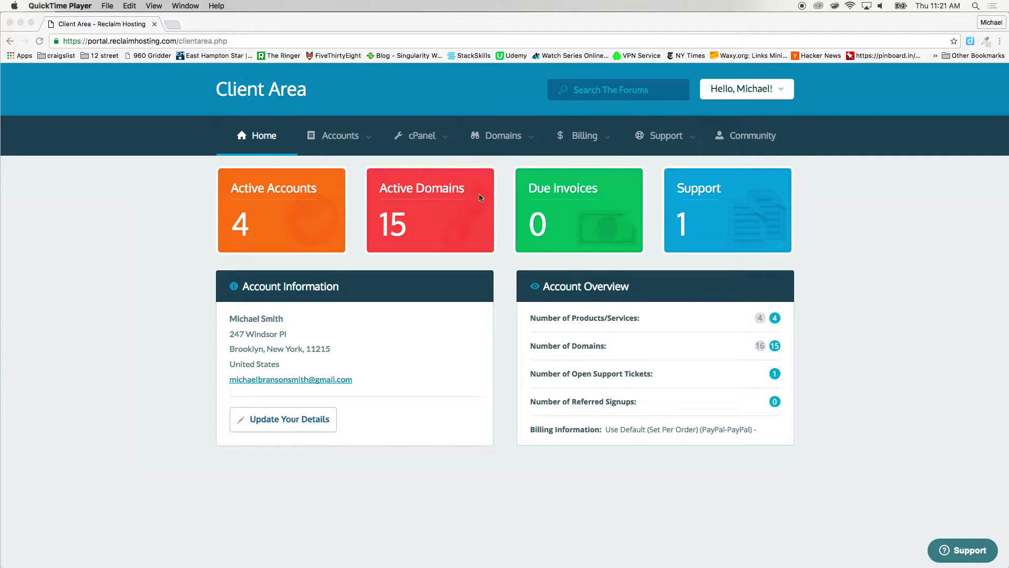
Open the cPanel dropdown in the Client Area navigation bar to list hosting accounts
left_click(422, 137)
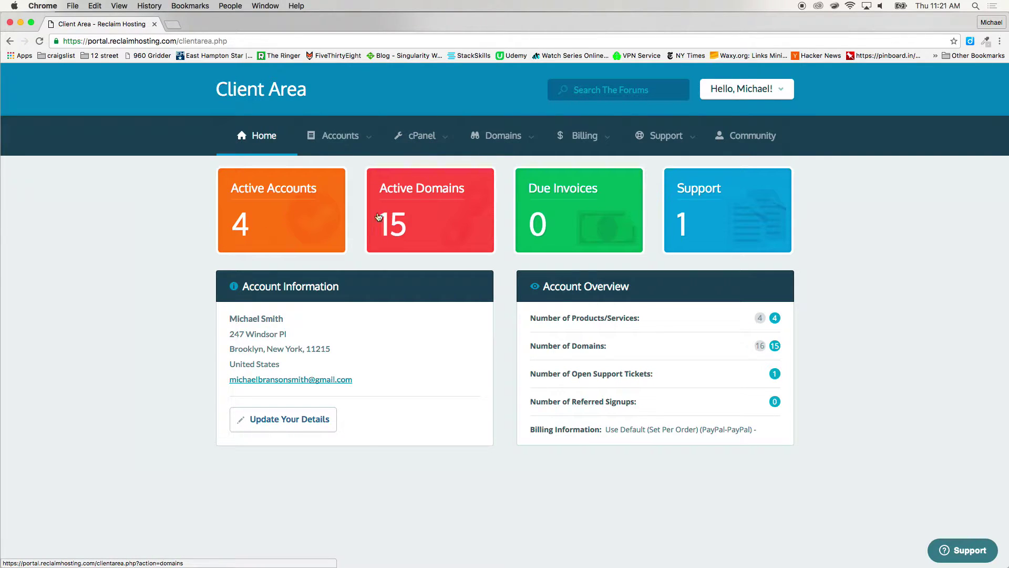
left_click(439, 139)
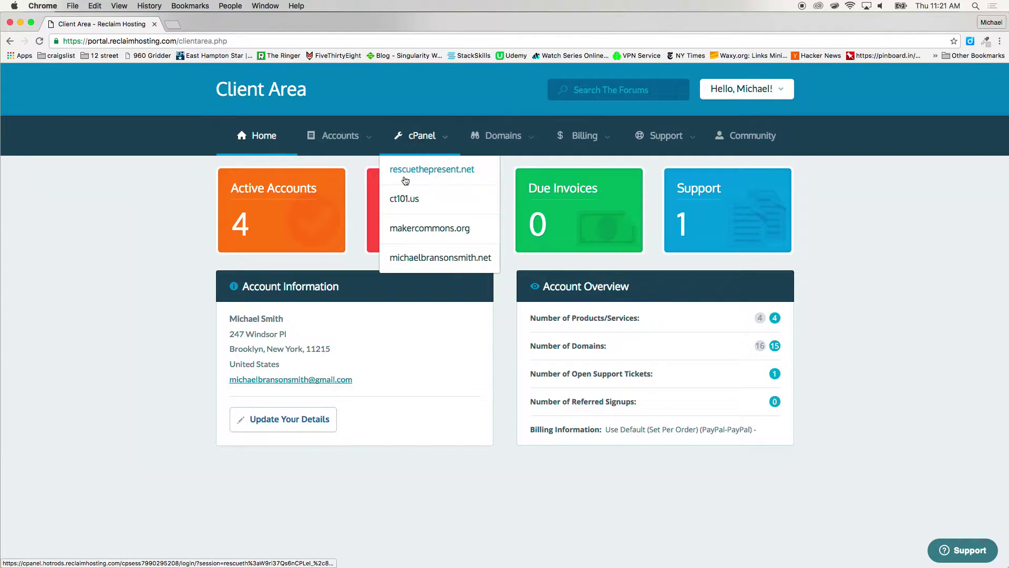
Open cPanel for rescuethepresent.net and browse its dashboard sections
left_click(421, 178)
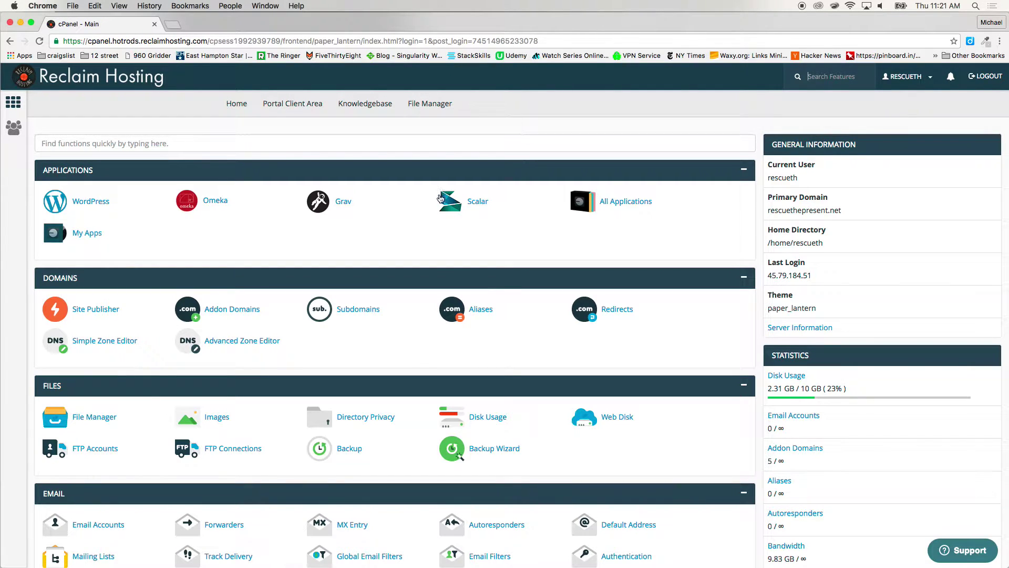
scroll(405, 236, "down", 5)
scroll(405, 237, "down", 15)
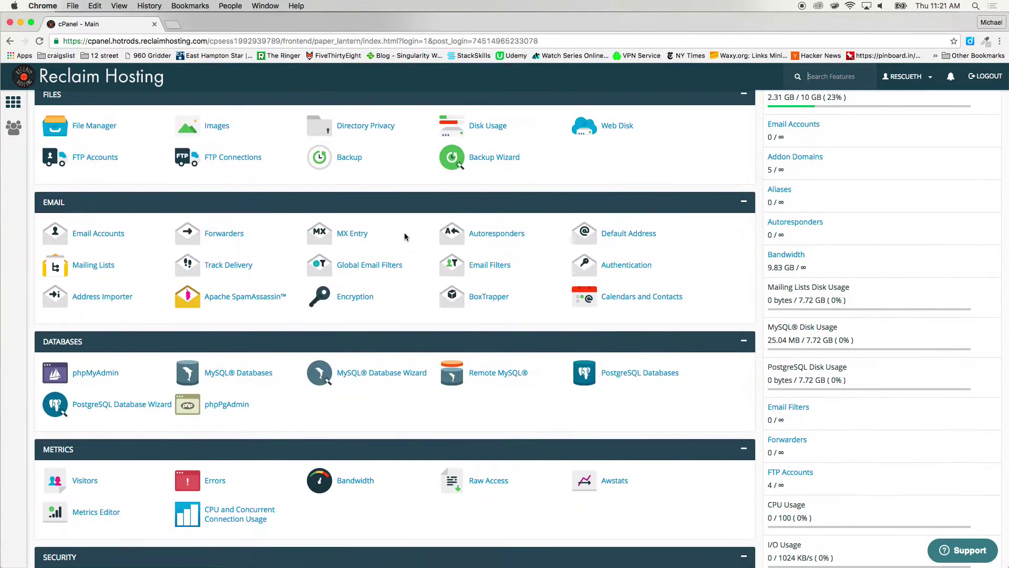
scroll(405, 234, "up", 20)
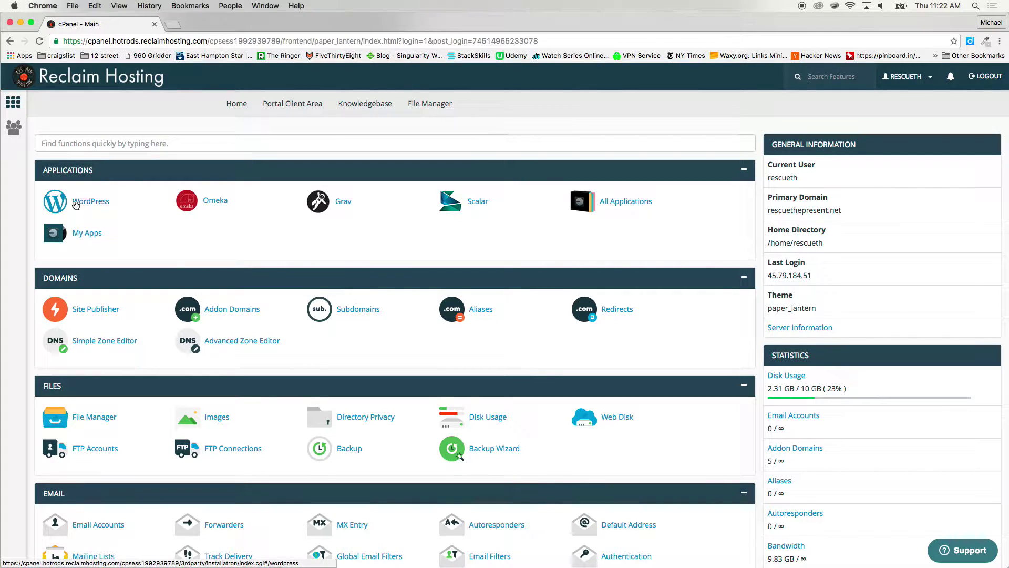
scroll(150, 223, "down", 1)
scroll(151, 223, "down", 2)
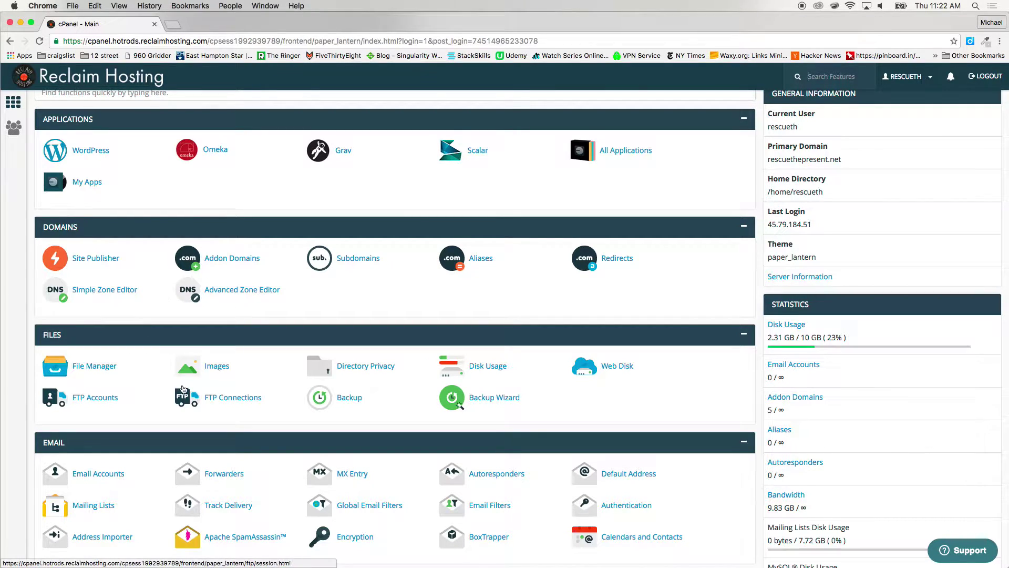
Open File Manager and browse the public_html folder, including the test folder and WordPress files
left_click(94, 371)
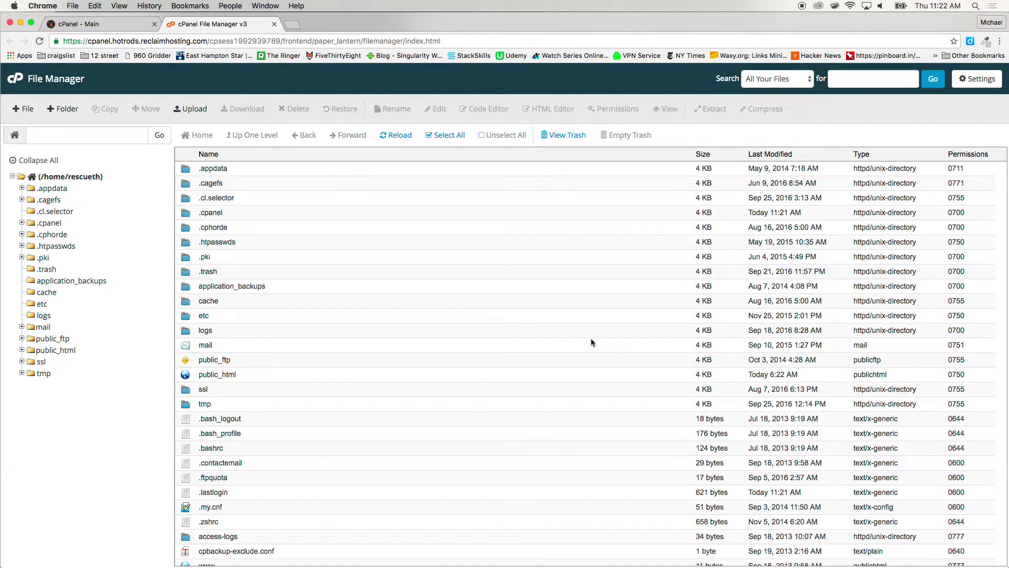
left_click(57, 350)
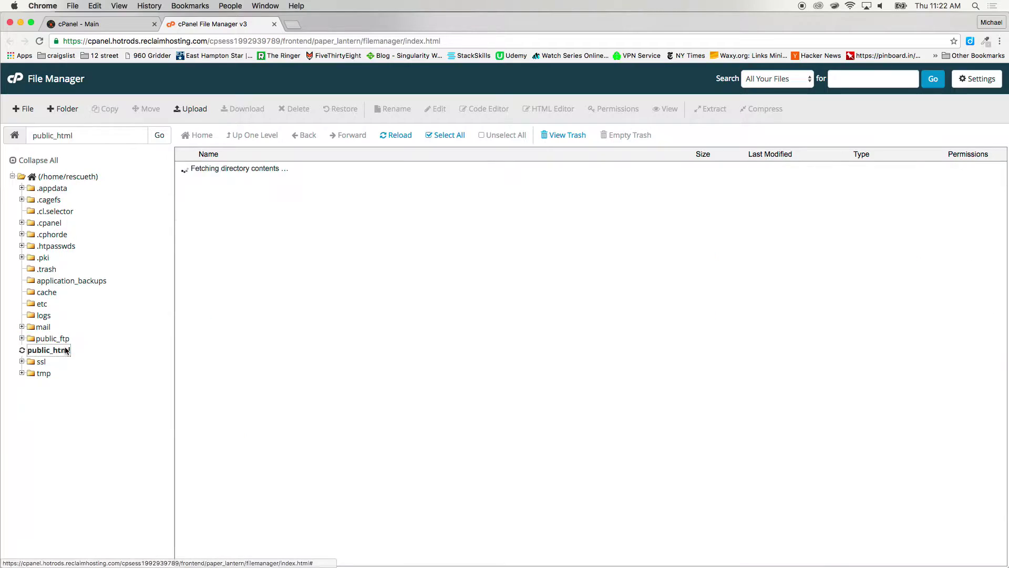
scroll(293, 185, "down", 10)
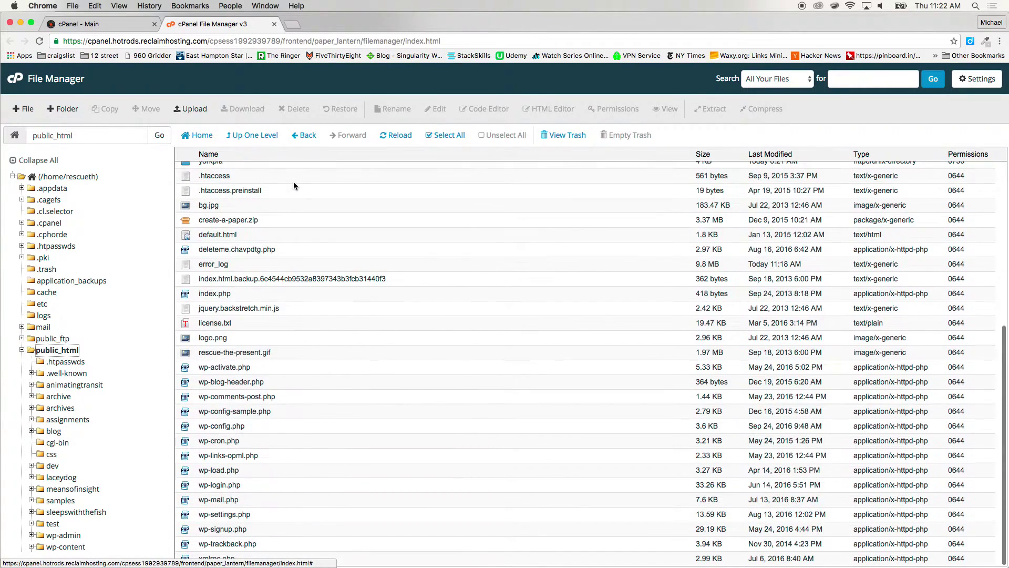
scroll(293, 185, "up", 10)
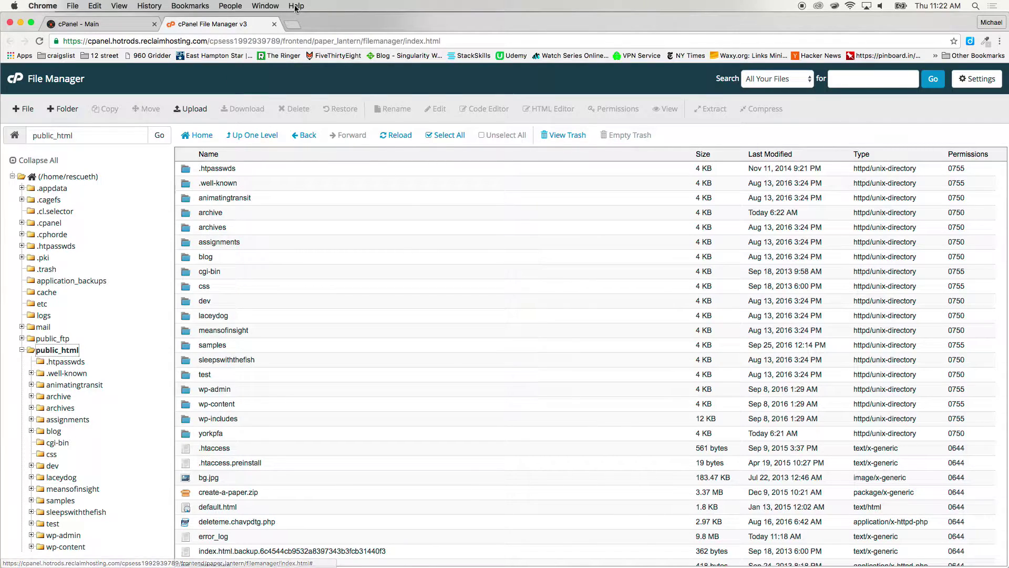
Close the File Manager and scroll the cPanel dashboard to its application installers
left_click(274, 25)
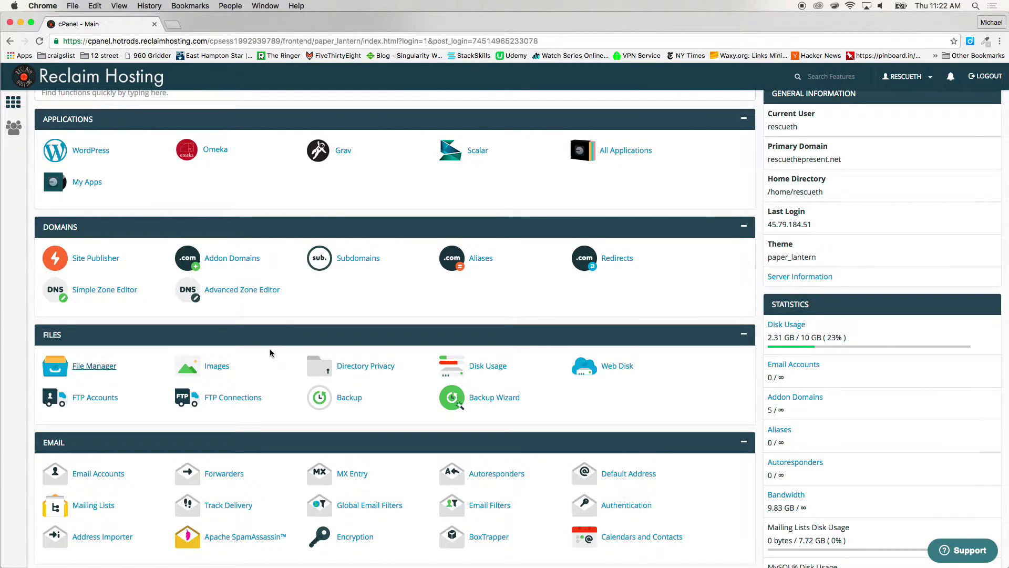
scroll(269, 348, "down", 5)
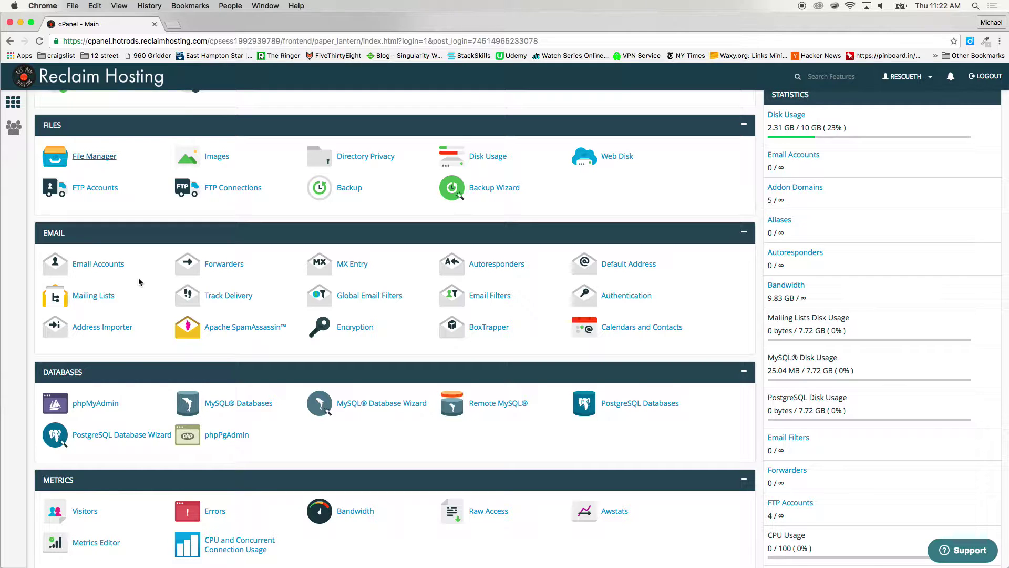
scroll(138, 279, "down", 4)
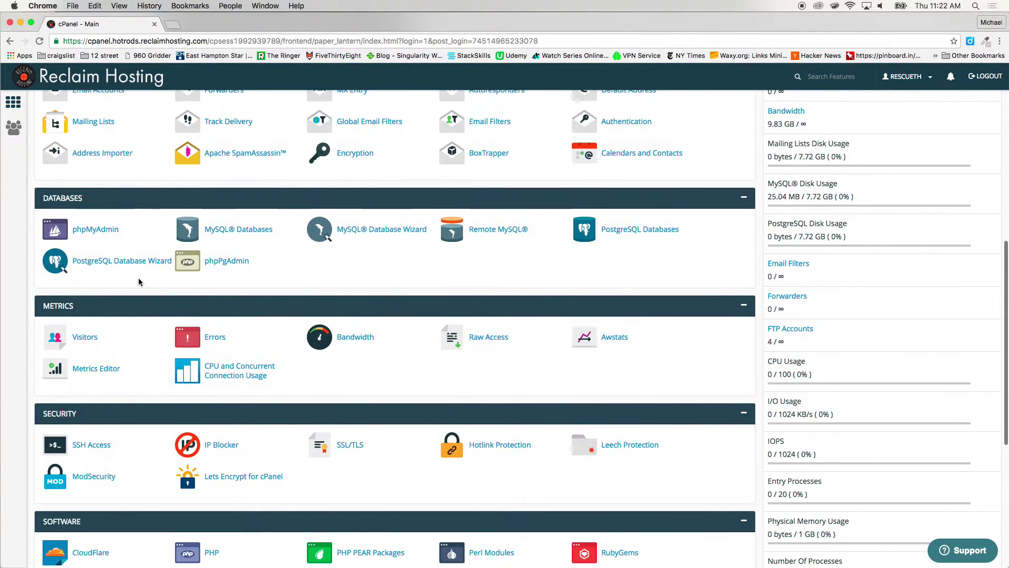
scroll(291, 358, "down", 6)
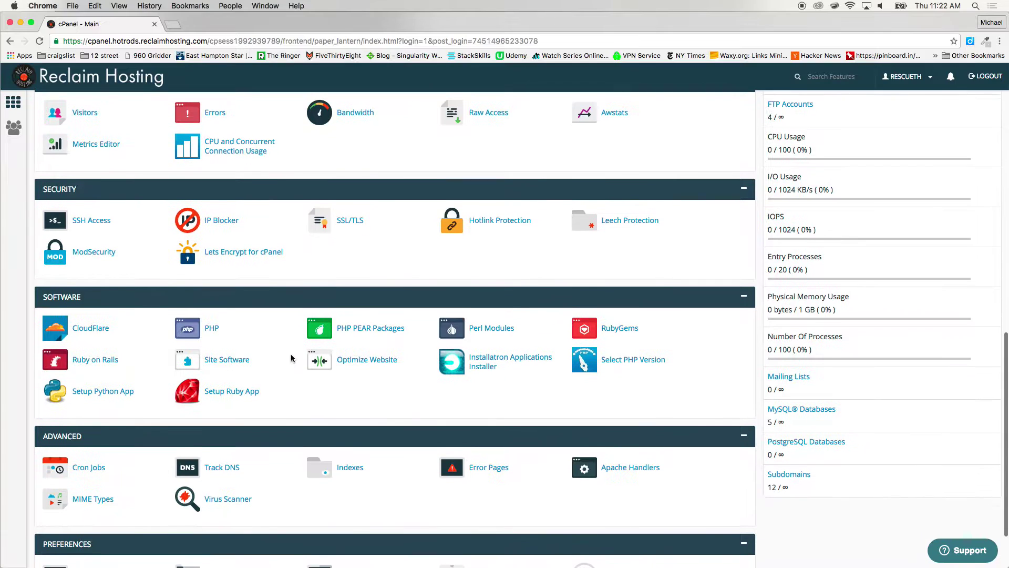
scroll(291, 358, "up", 10)
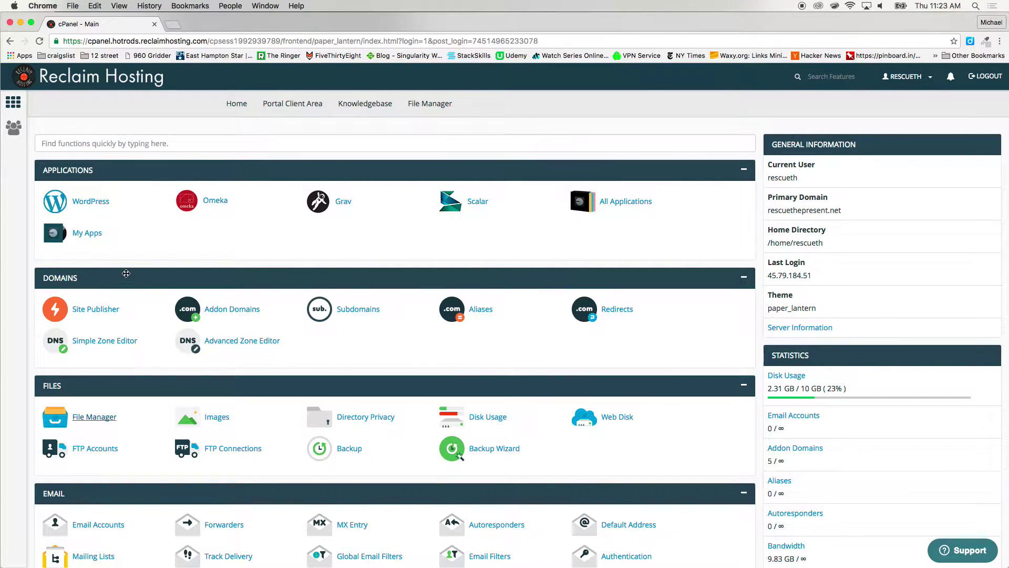
Open the WordPress application page in Installatron
left_click(86, 203)
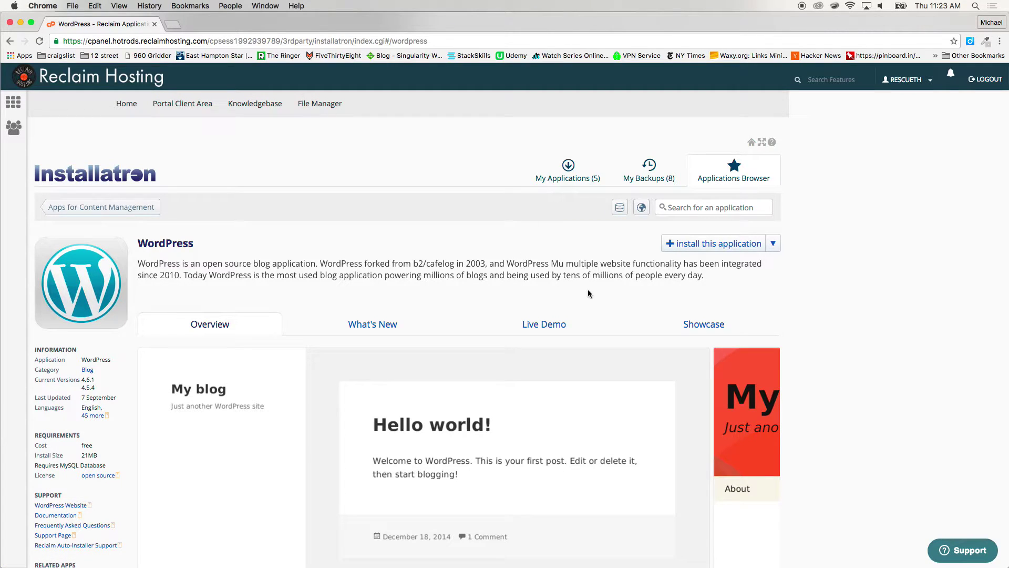
Start a WordPress install and change the Directory from blog to test (rescuethepresent.net/test/)
left_click(696, 247)
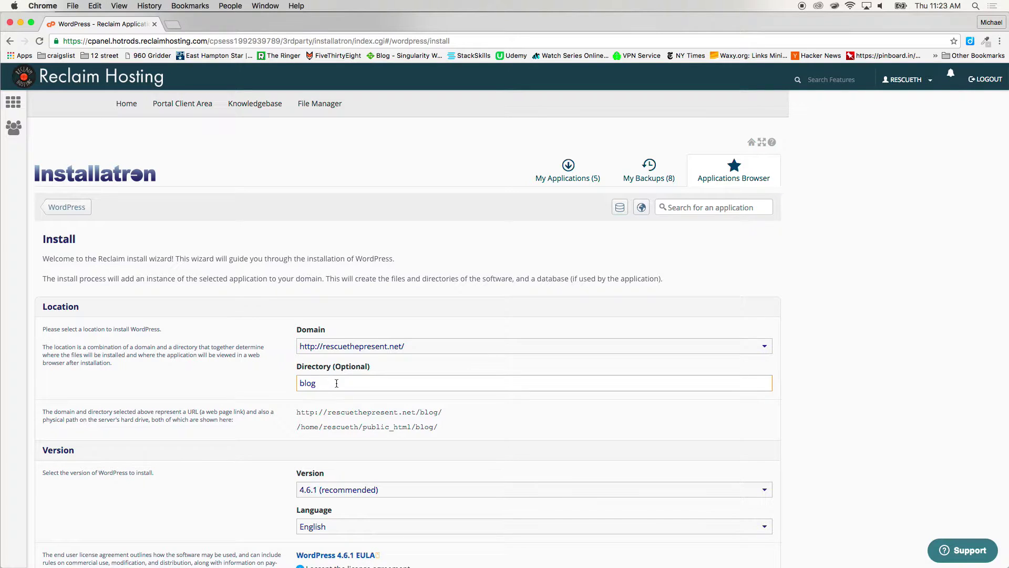
left_click_drag(323, 381, 297, 382)
left_click_drag(296, 412, 433, 420)
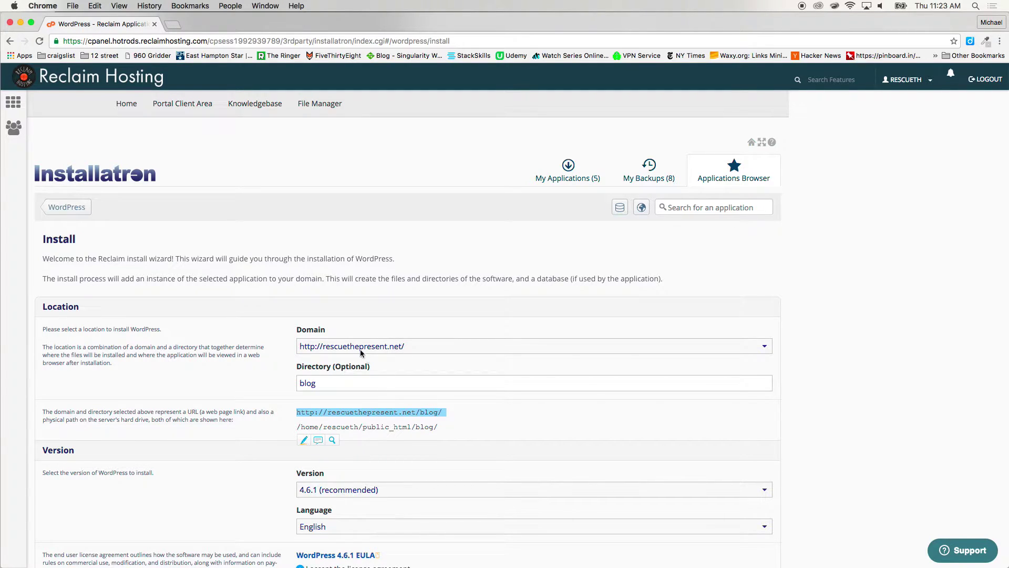
double_click(340, 383)
type("\\")
left_click(239, 395)
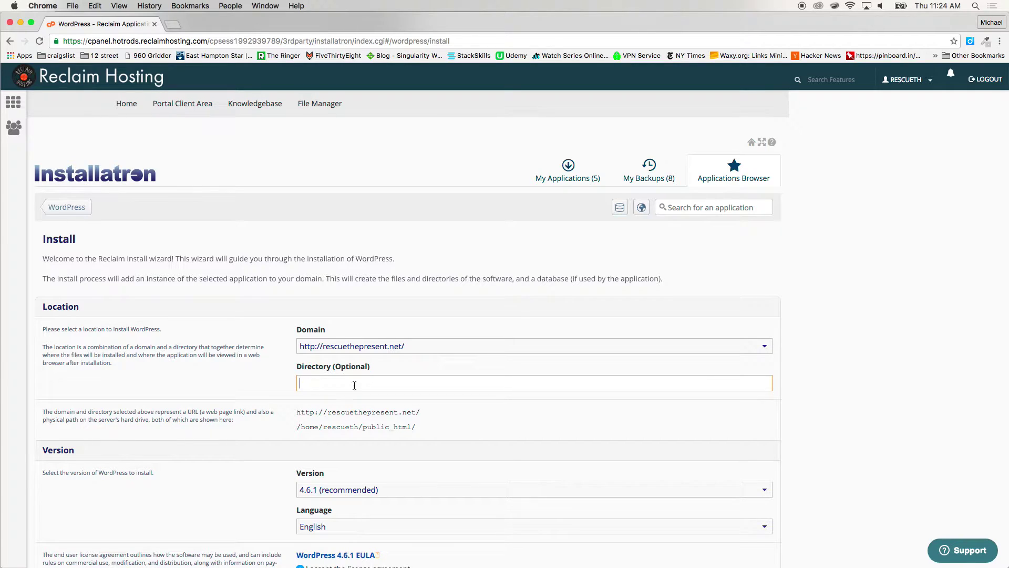
type("test")
left_click(608, 432)
Replace the generated administrator username with testadmin
scroll(769, 421, "down", 5)
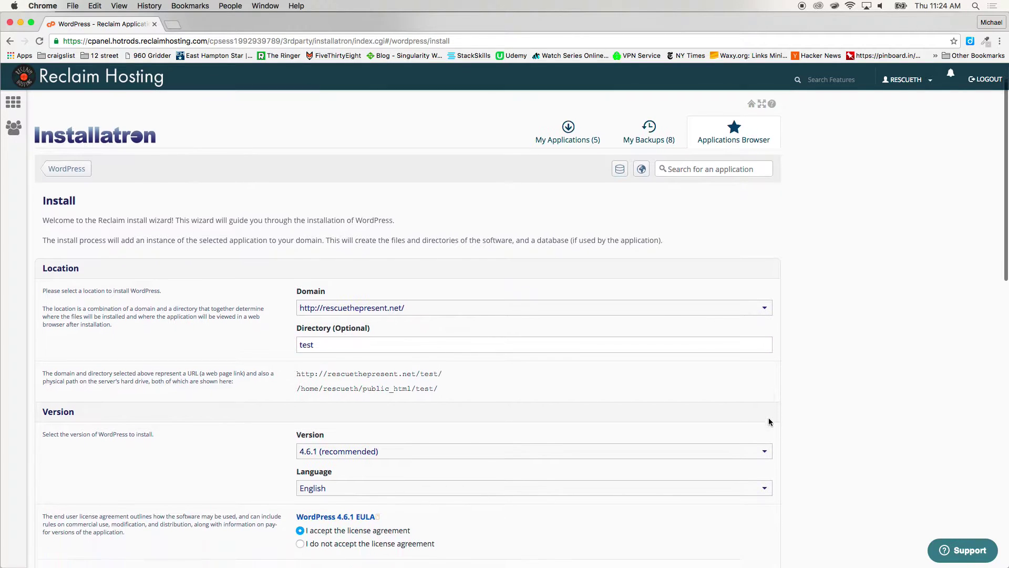
scroll(769, 421, "down", 3)
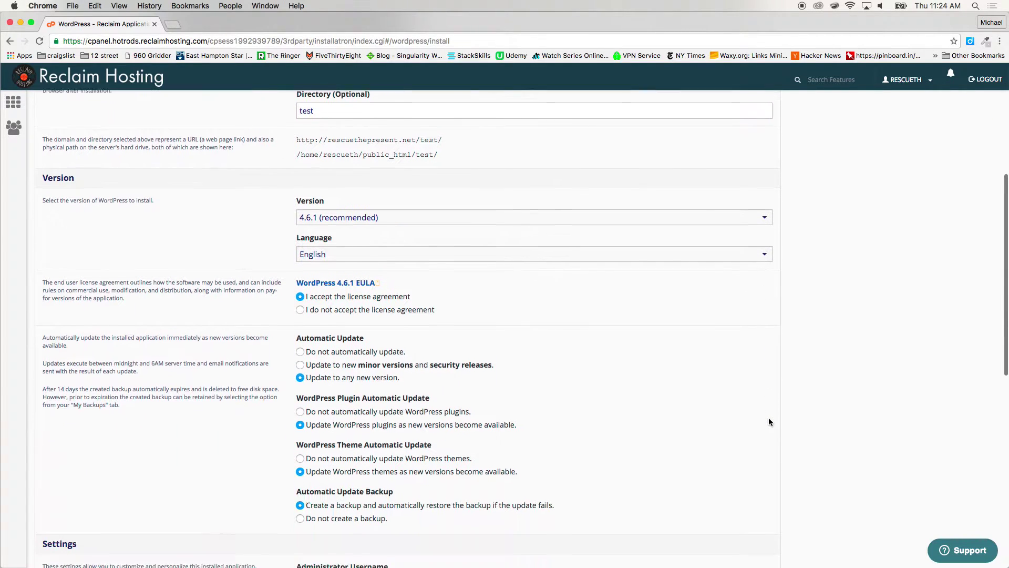
scroll(769, 421, "down", 6)
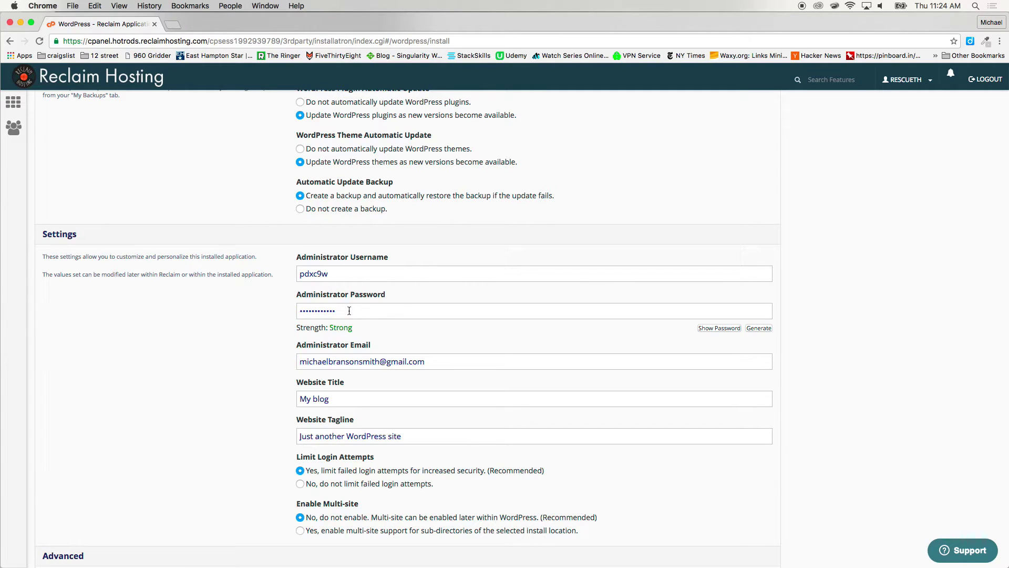
double_click(339, 273)
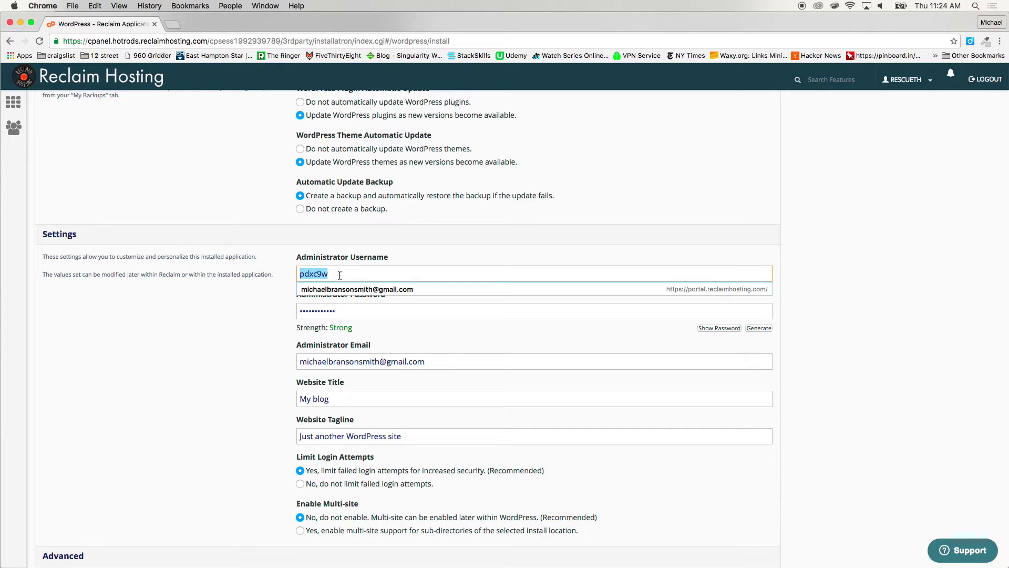
type("testad")
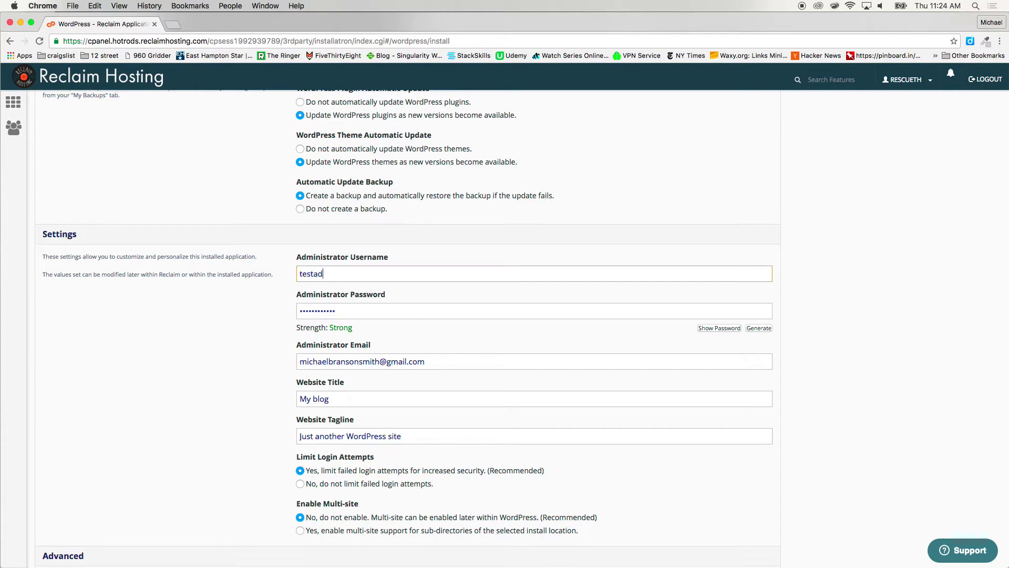
key("BackSpace")
key("BackSpace")
key("BackSpace")
key("BackSpace")
key("BackSpace")
key("BackSpace")
type("testadmin")
Replace the administrator password with your own, keeping it rated Strong
key("Tab")
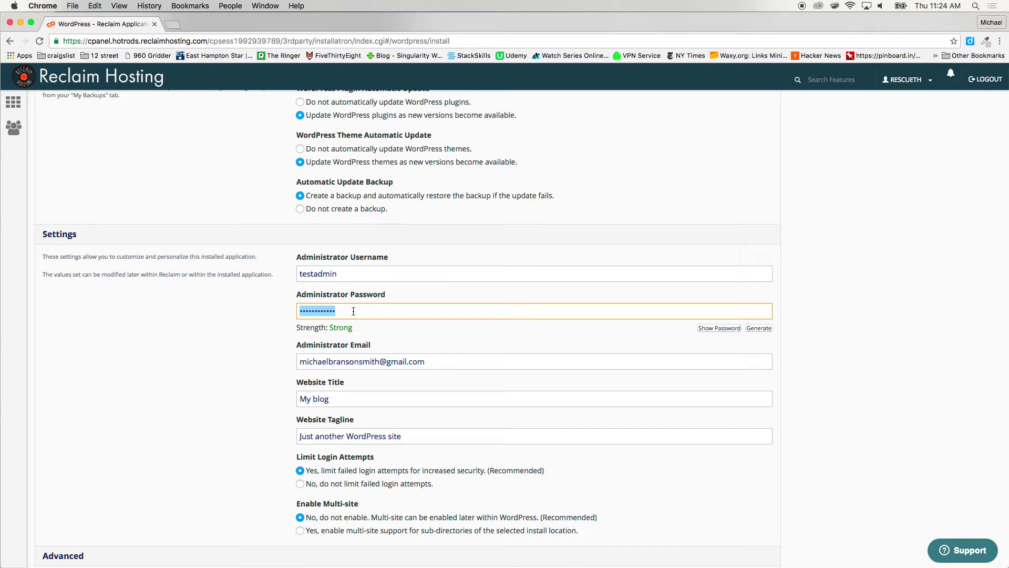
type("te")
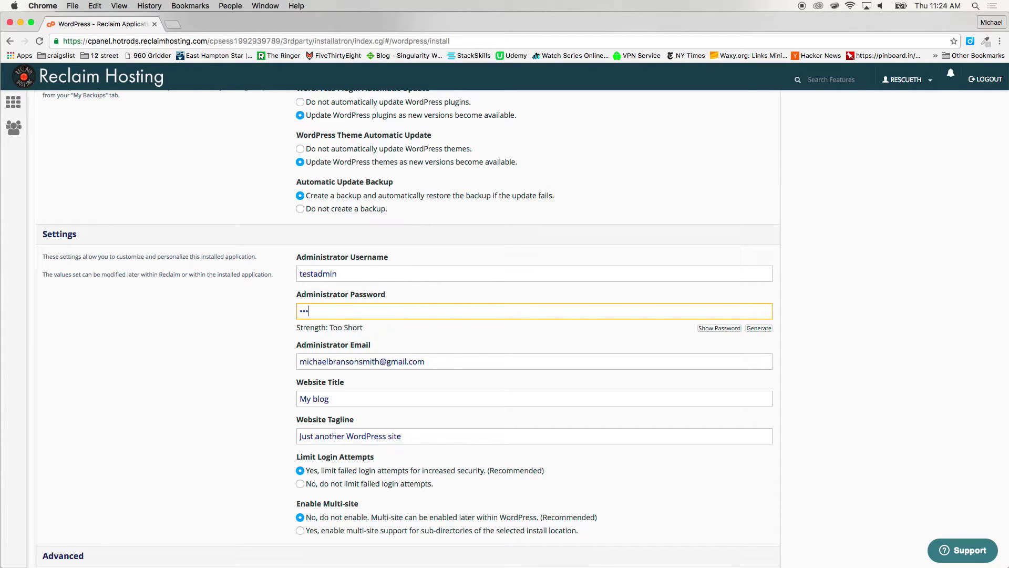
key("BackSpace")
key("BackSpace")
key("BackSpace")
type("a12••")
Review the Location and Version settings, then launch the WordPress install
scroll(436, 441, "down", 5)
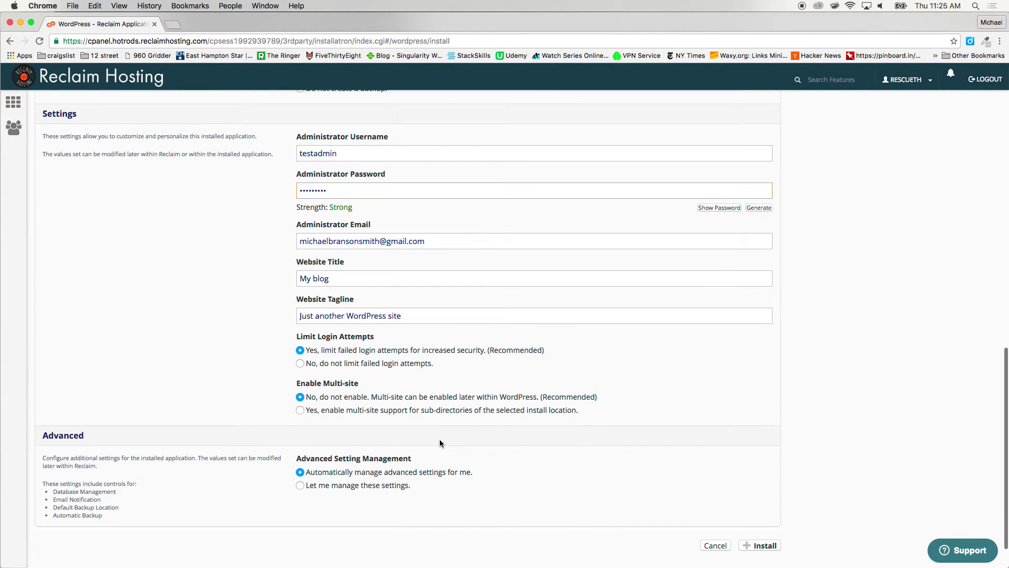
scroll(440, 443, "up", 7)
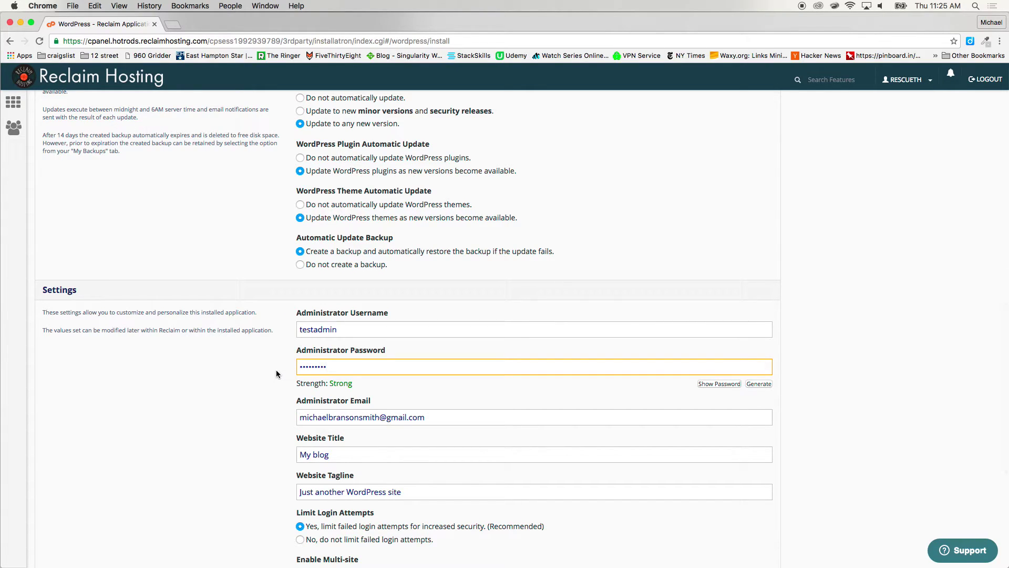
scroll(276, 370, "up", 18)
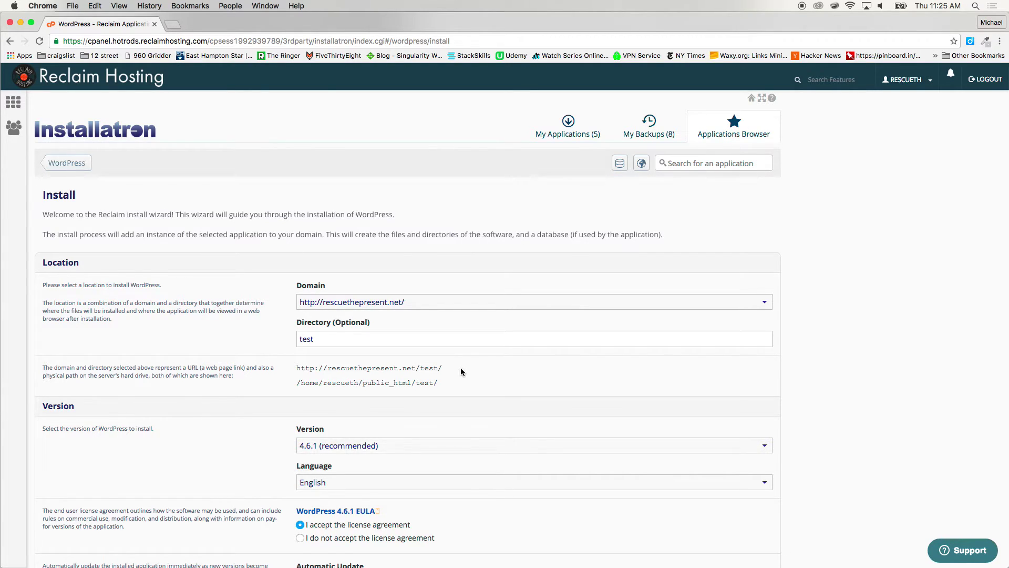
scroll(461, 371, "down", 15)
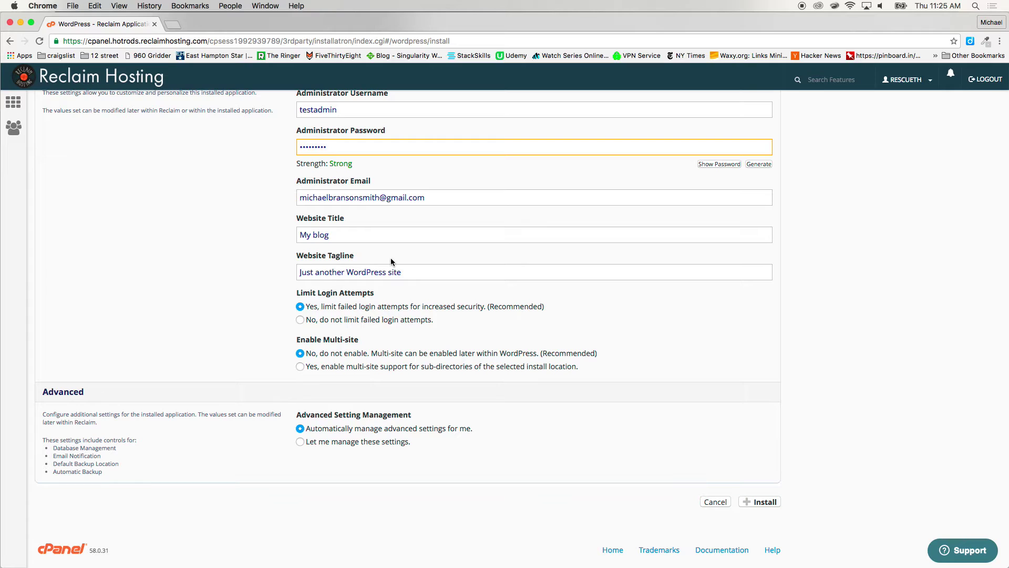
left_click(765, 502)
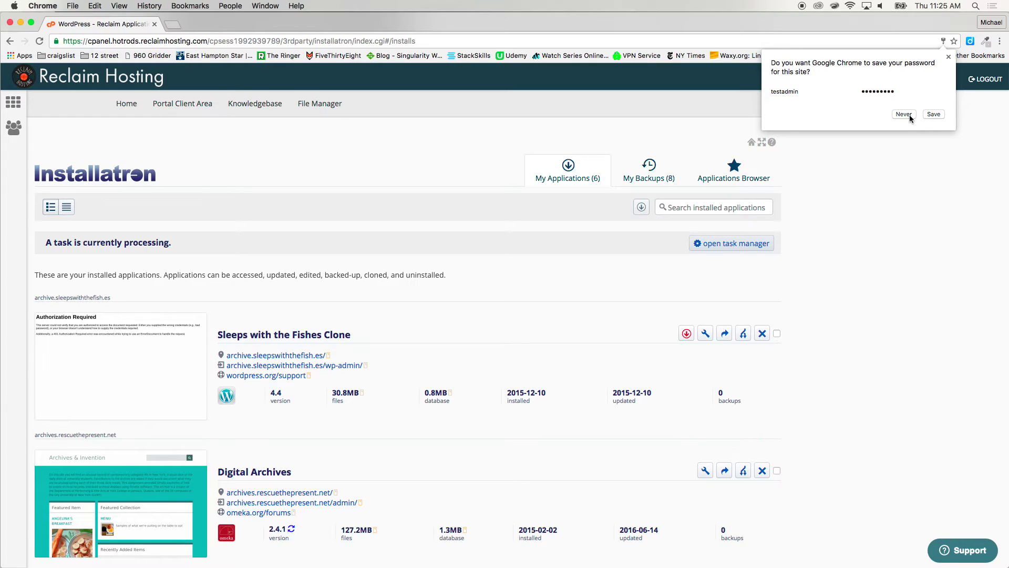
Dismiss the save-password prompt, find My blog in My Applications, and open rescuethepresent.net/test/
left_click(948, 56)
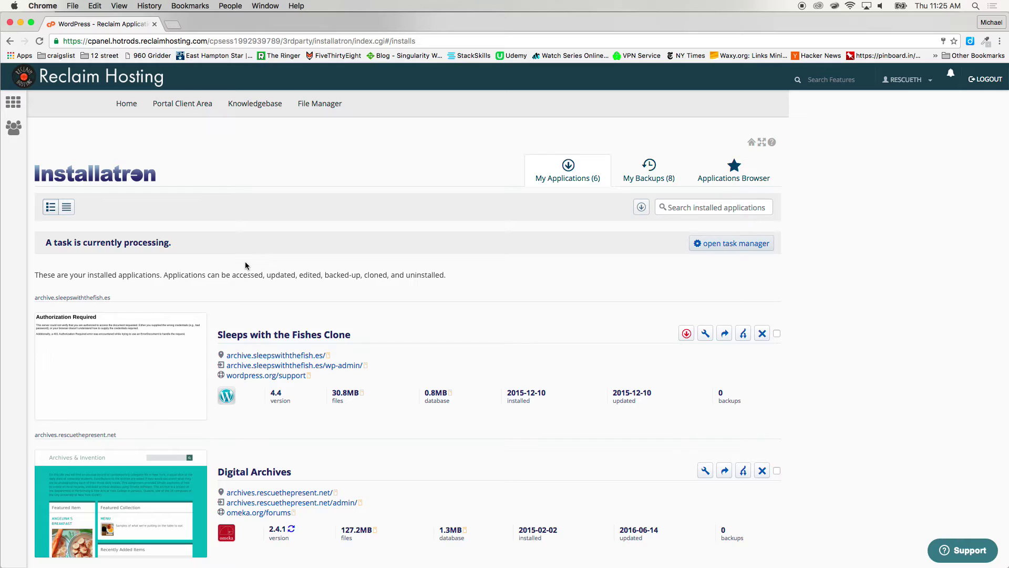
scroll(245, 265, "down", 2)
scroll(245, 266, "down", 5)
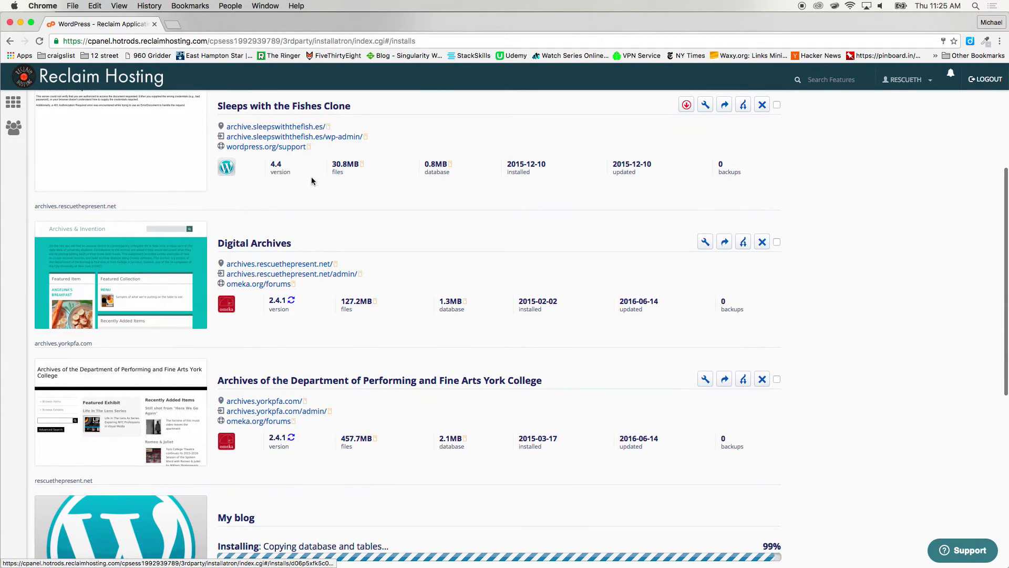
scroll(284, 294, "down", 8)
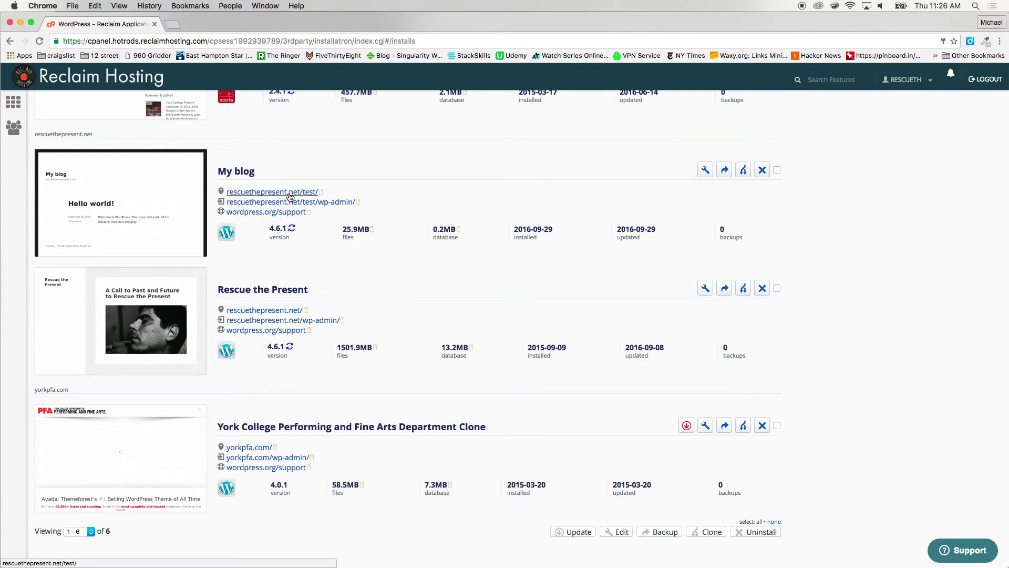
left_click(286, 193, "super")
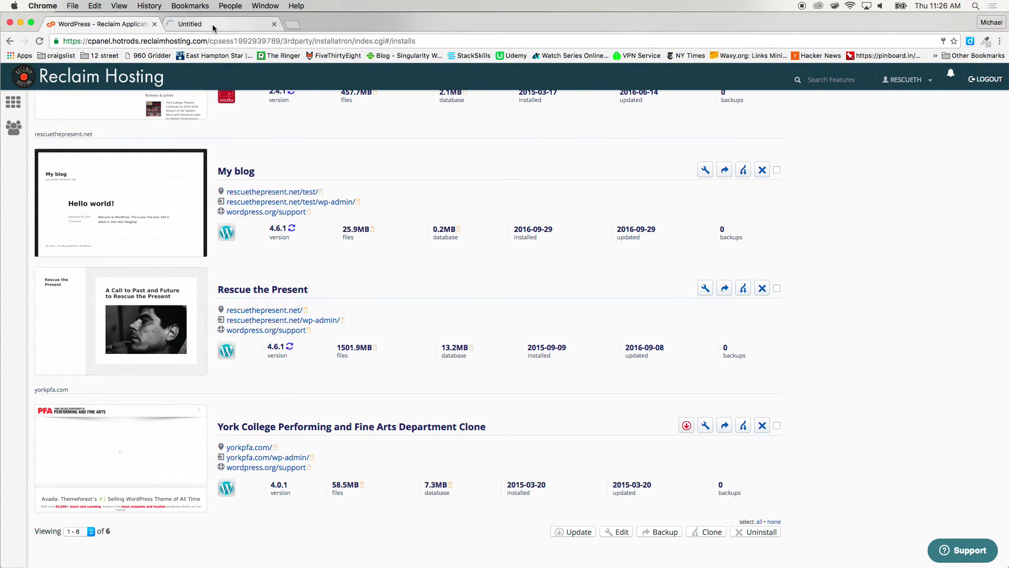
View the new My blog site with its Hello world! post, then return to Installatron
left_click(215, 26)
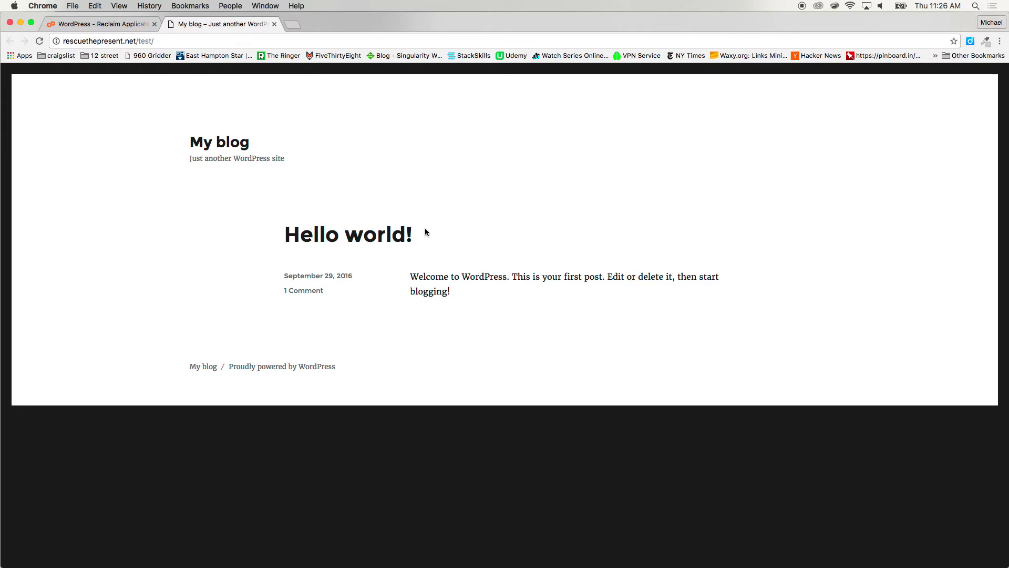
left_click(126, 25)
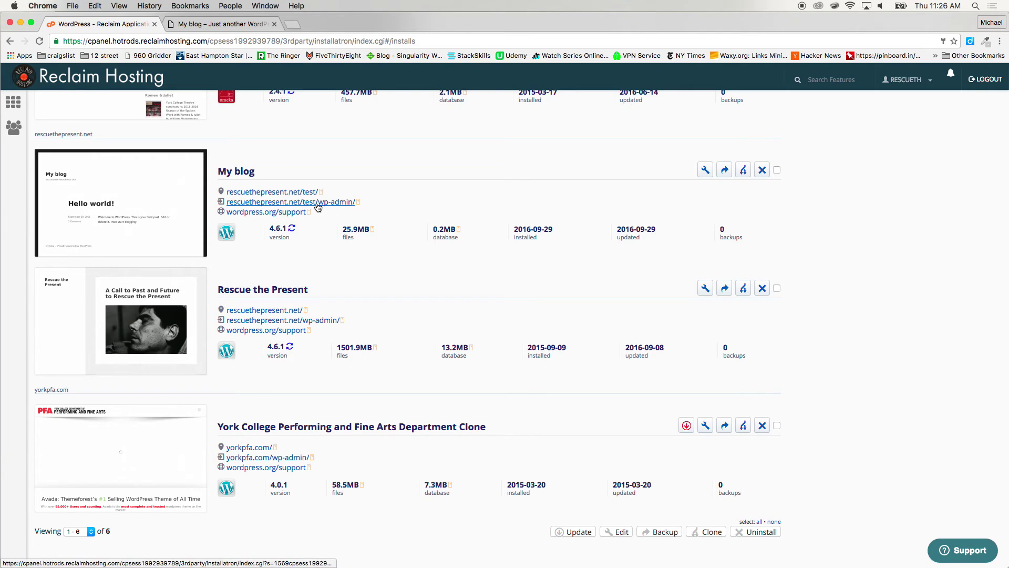
Open the My blog wp-admin Dashboard, copy its address, and open a new incognito window
left_click(320, 203)
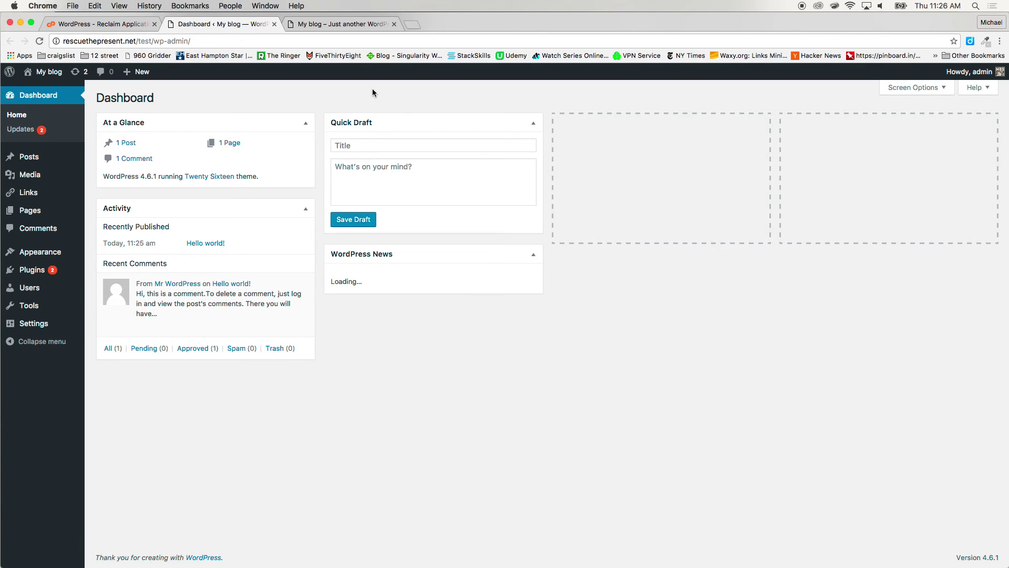
left_click(219, 39)
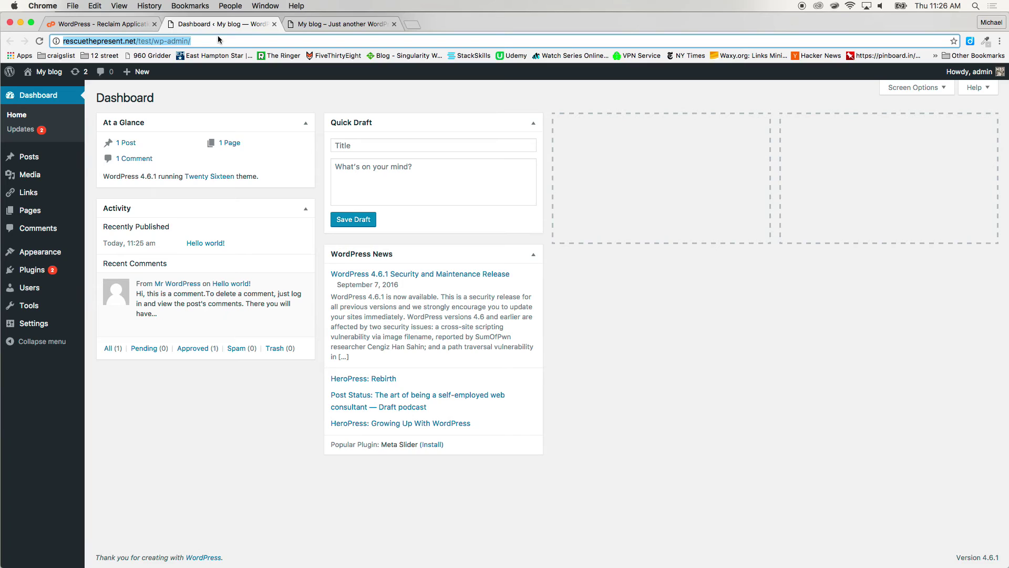
key("super+c")
key("super+shift+n")
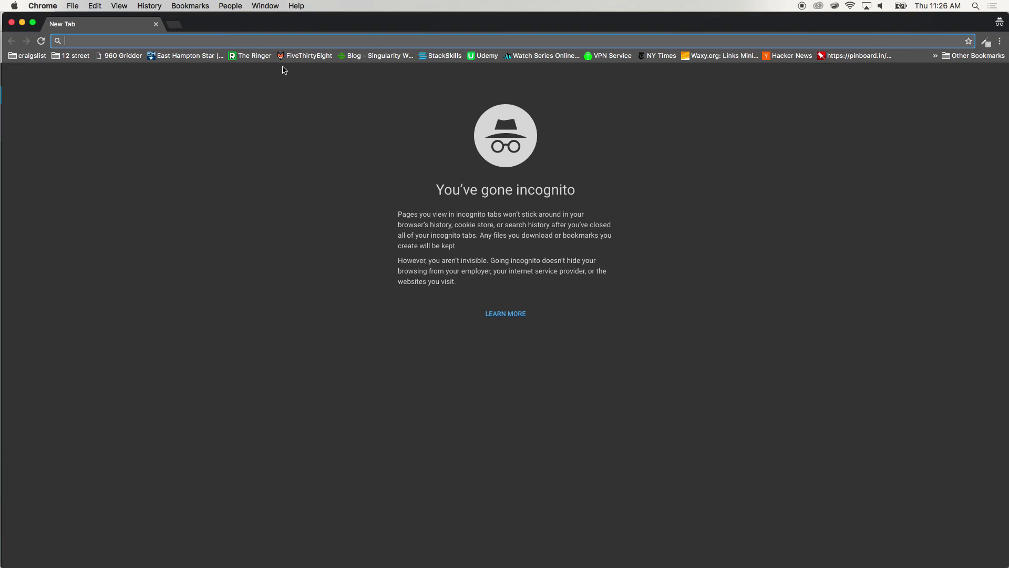
Load the copied wp-admin address in the incognito window and sign in with the admin username and password
key("super+v")
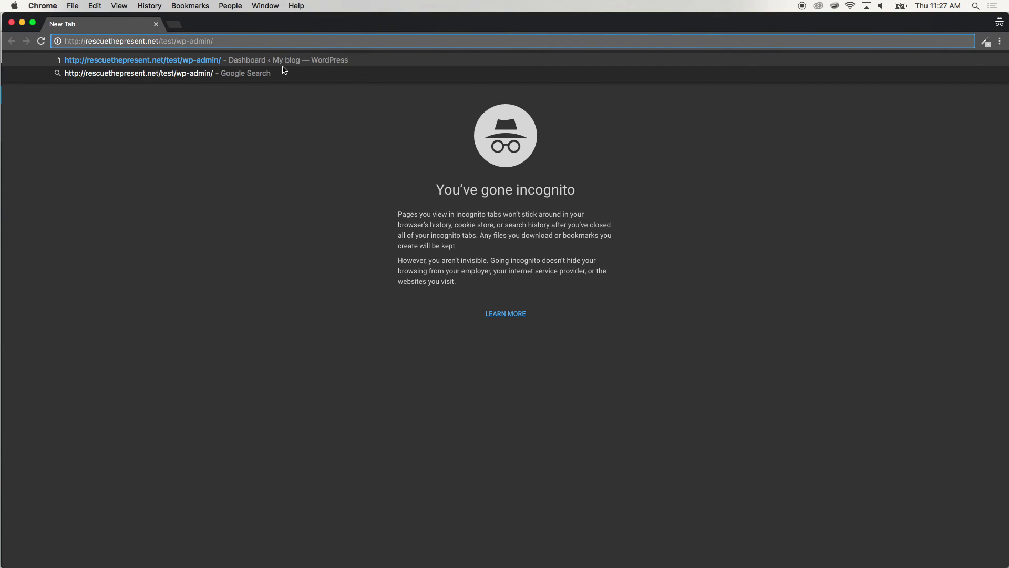
key("Return")
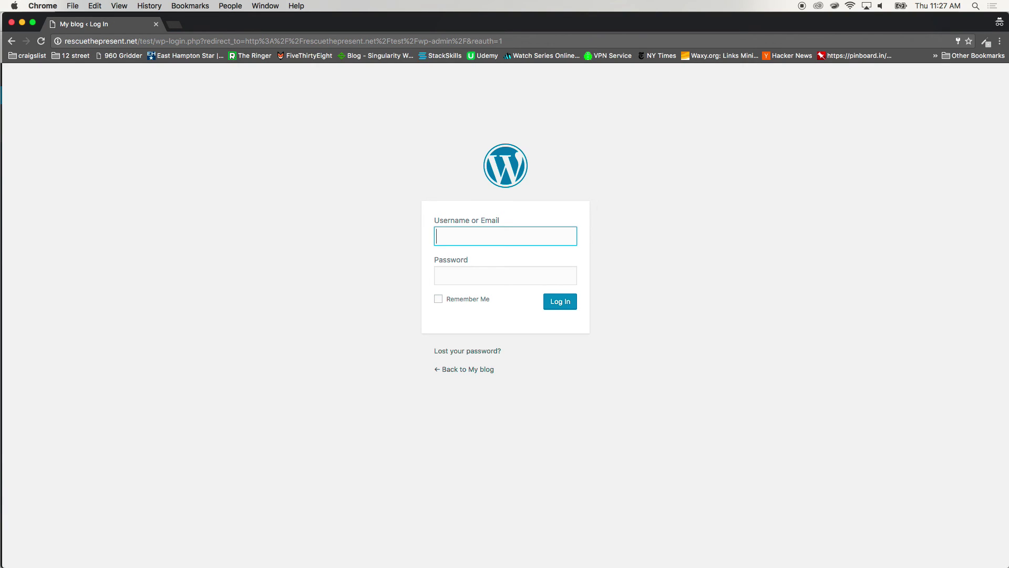
type("testadmin")
key("Tab")
type("•••••••••")
key("Return")
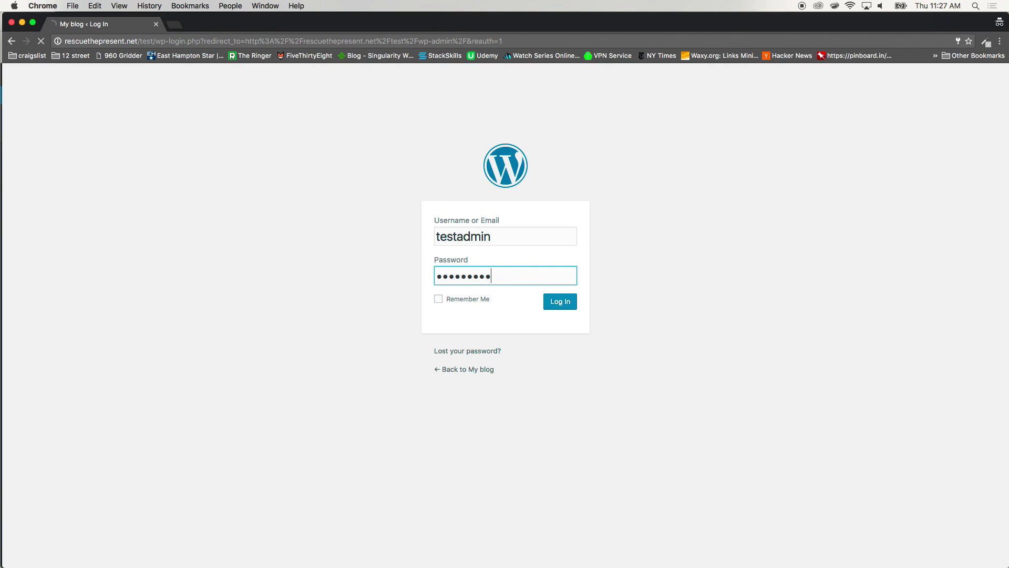